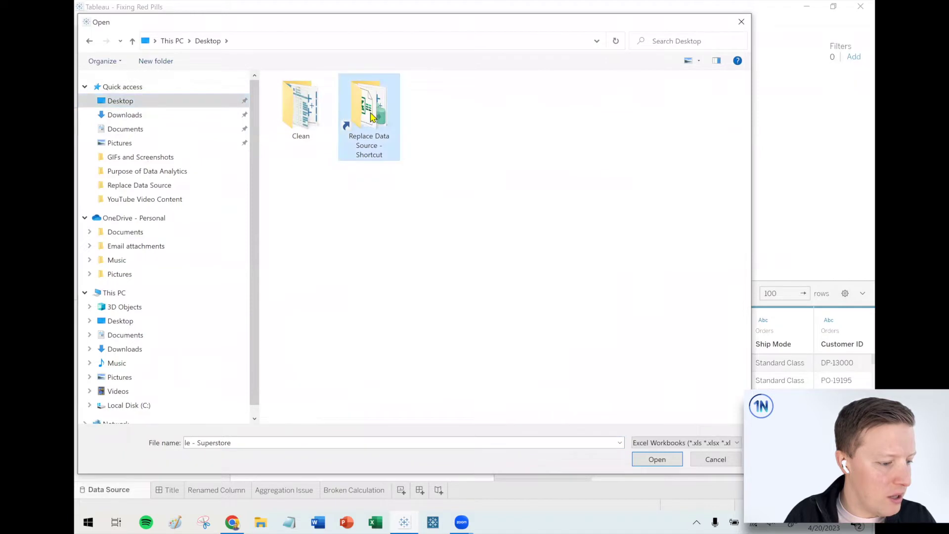
# Step: Swap the data source to Sample - Superstore - Updated, accept the sort warning, and go to Renamed Column
pyautogui.click(376, 95)
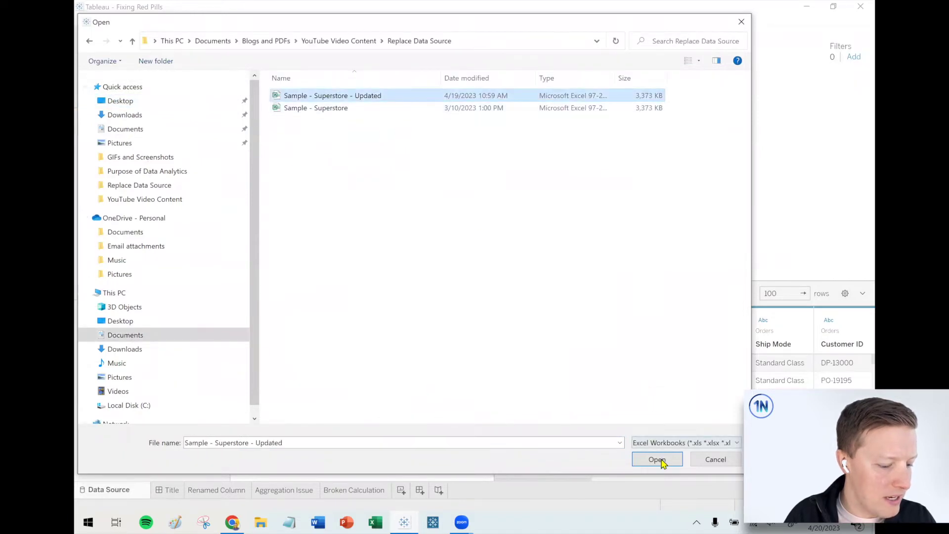
pyautogui.click(660, 458)
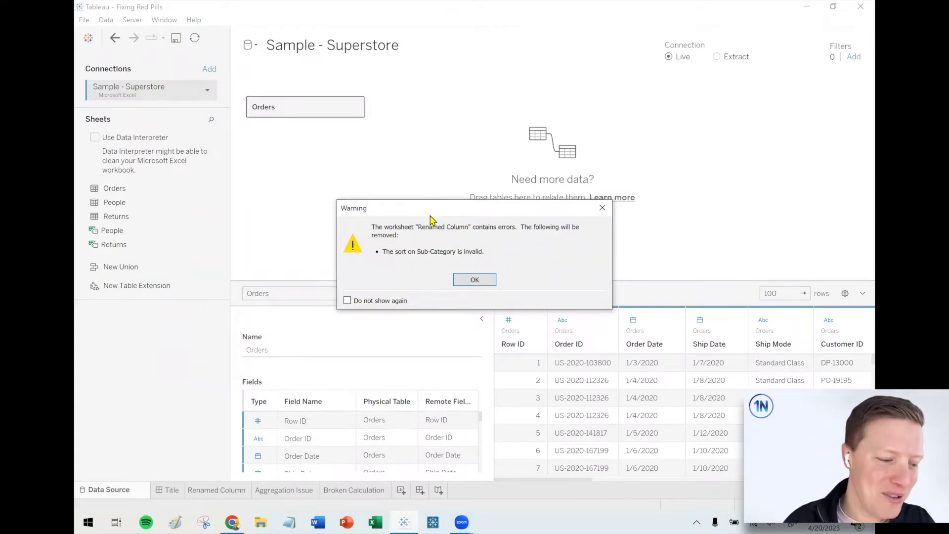
pyautogui.click(475, 280)
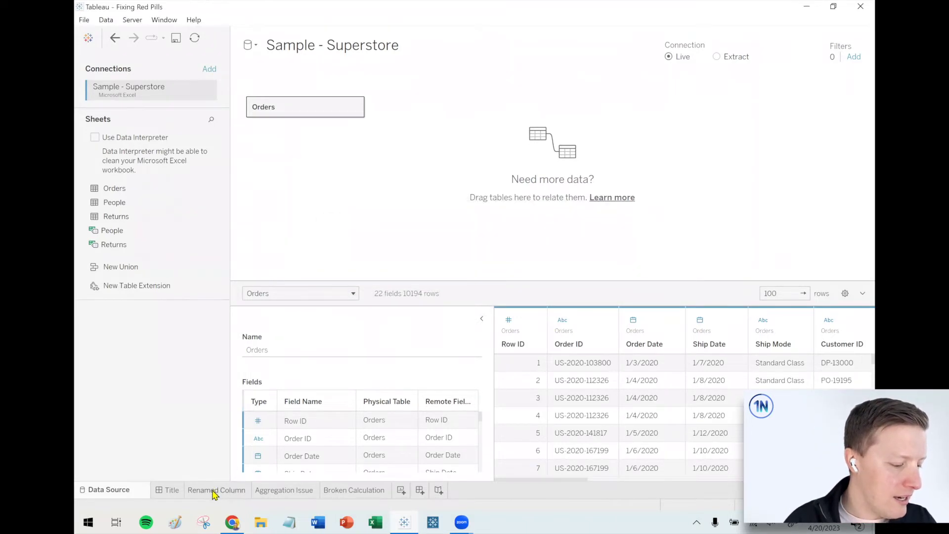
pyautogui.click(215, 491)
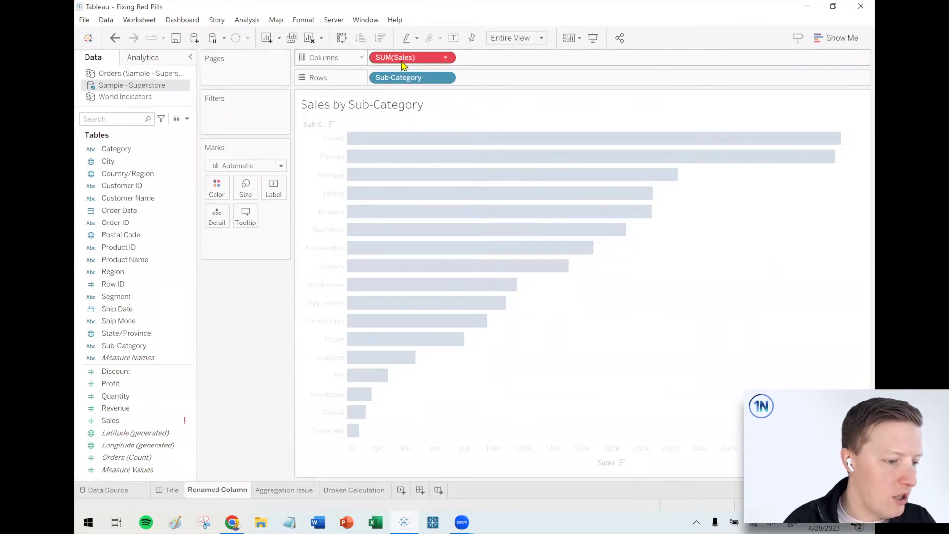
pyautogui.moveTo(403, 64)
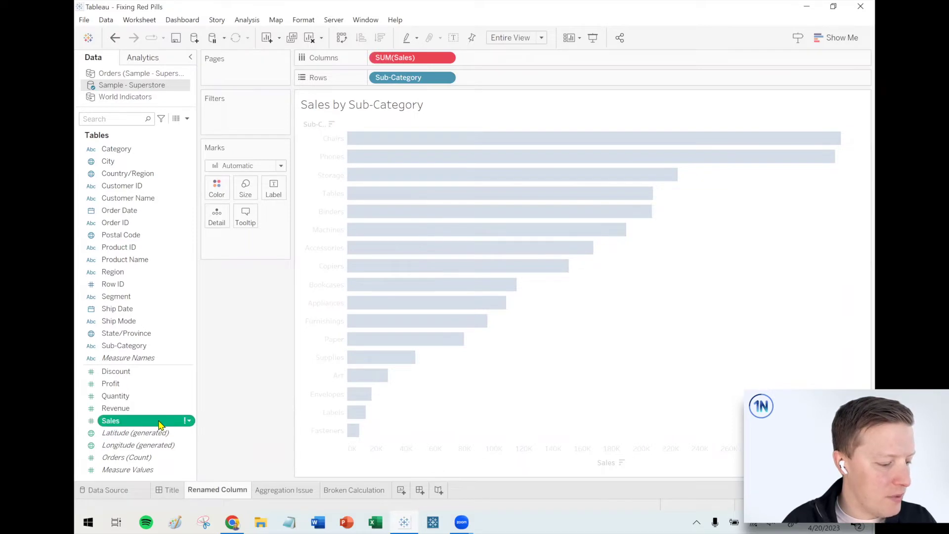
pyautogui.moveTo(154, 425)
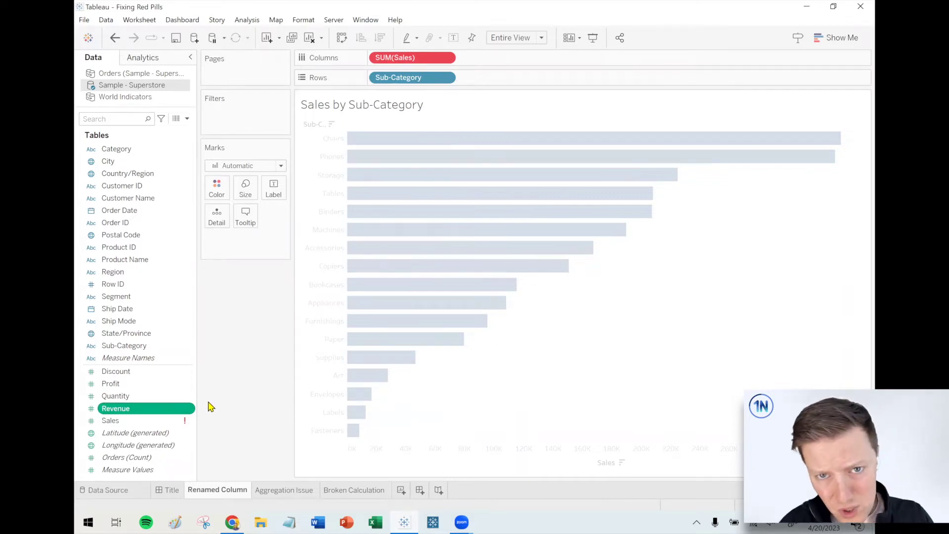
pyautogui.moveTo(118, 413); pyautogui.dragTo(400, 57)
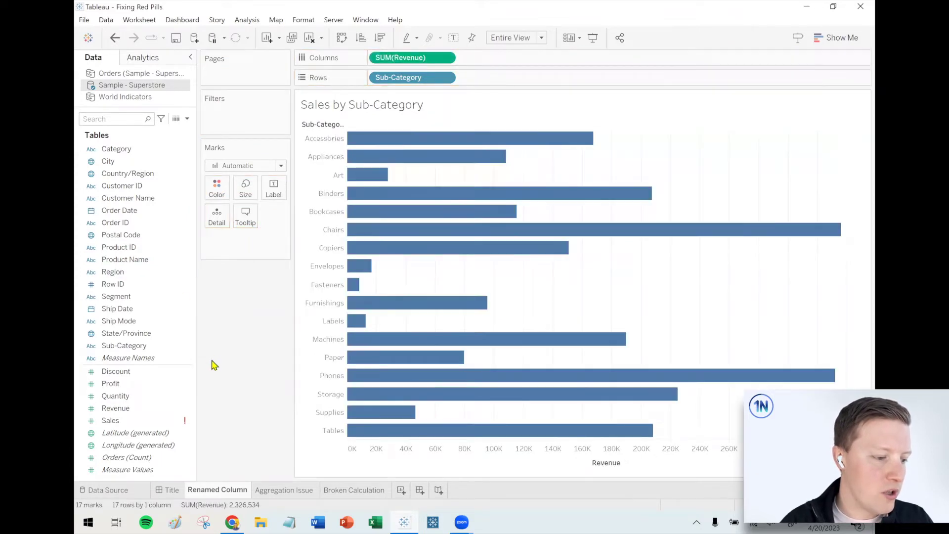
pyautogui.click(115, 38)
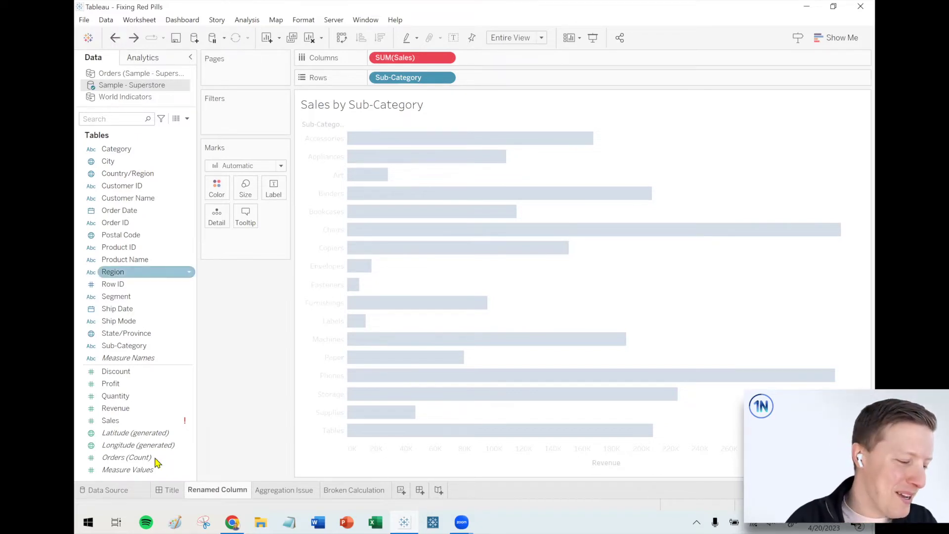
# Step: Replace all references to Sales with Revenue so the sub-category bars plot SUM(Revenue)
pyautogui.click(154, 421)
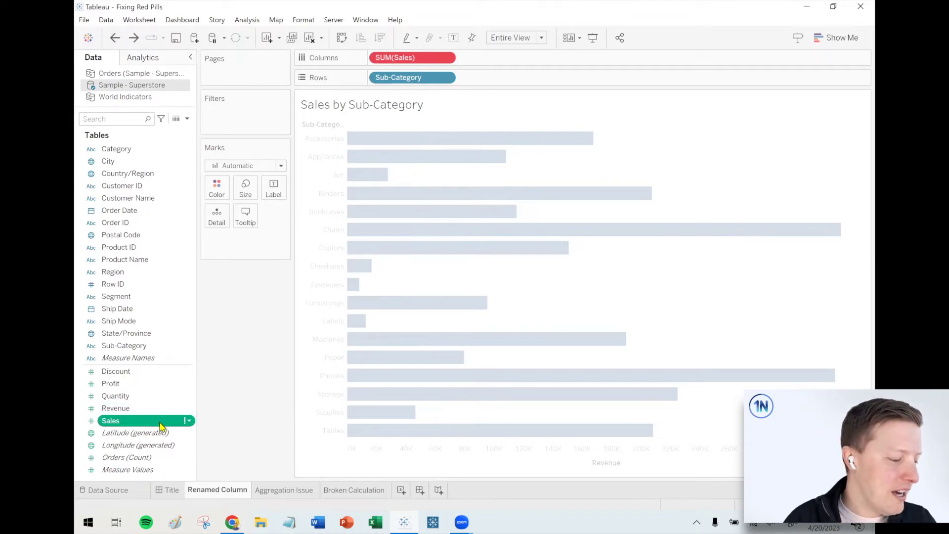
pyautogui.click(137, 409)
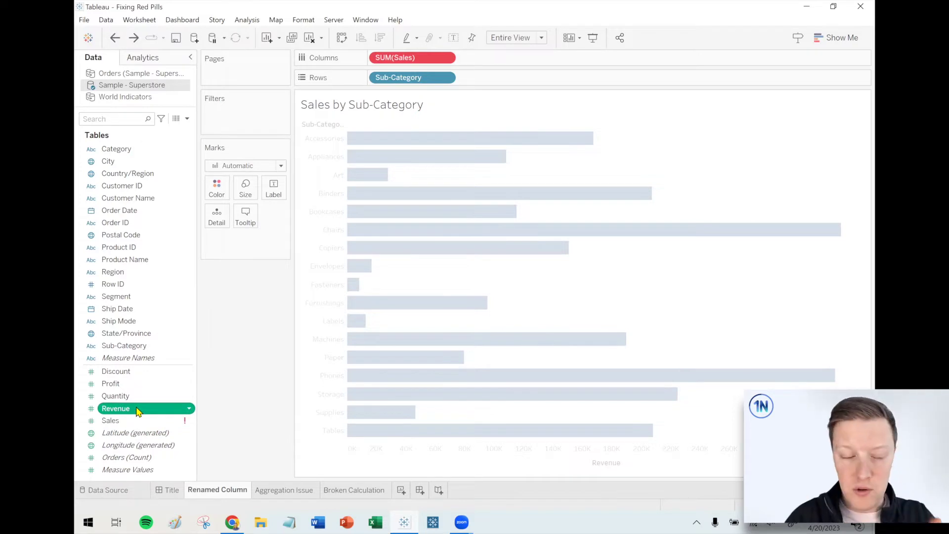
pyautogui.click(128, 421)
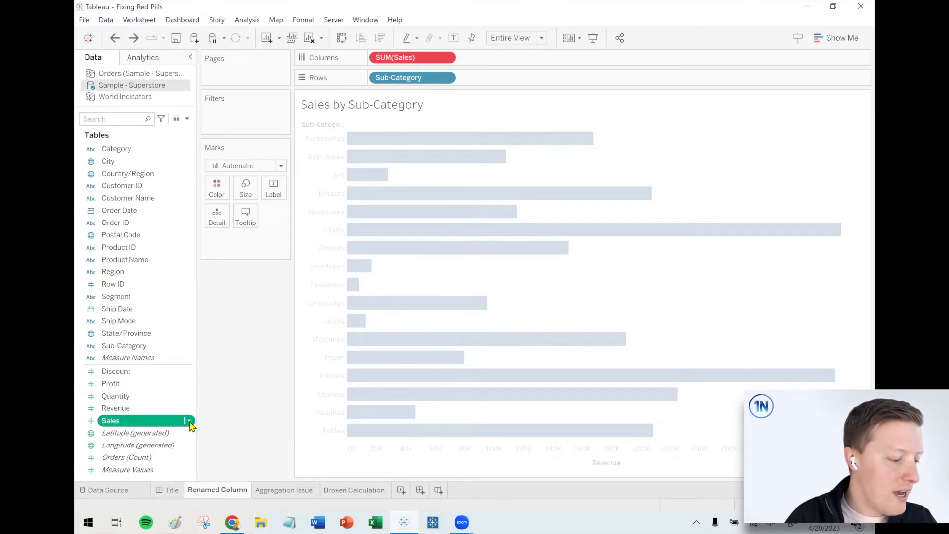
pyautogui.click(189, 421)
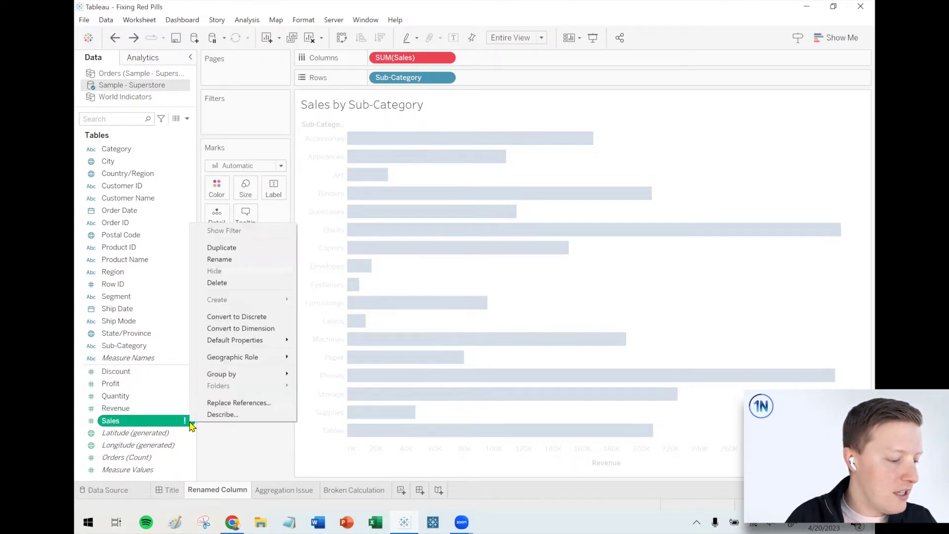
pyautogui.click(284, 405)
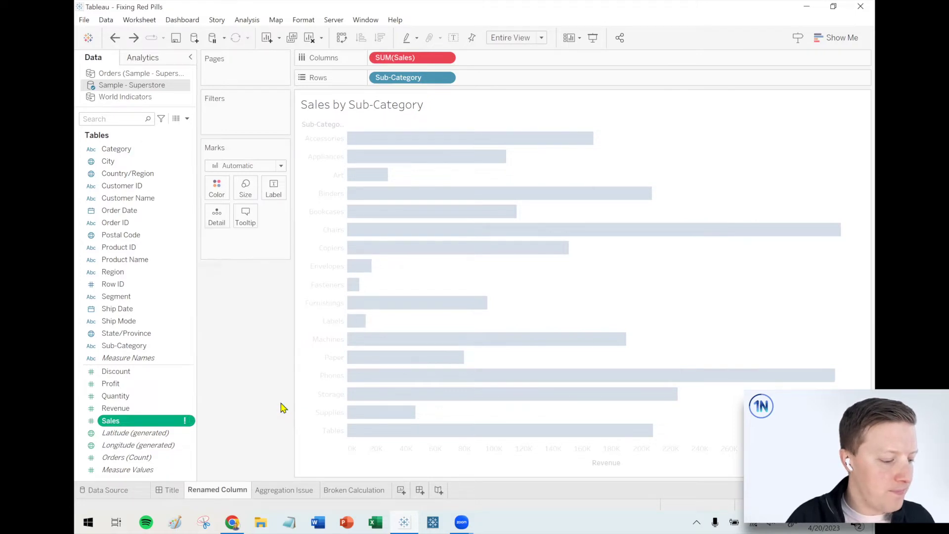
pyautogui.click(426, 166)
pyautogui.write('rev')
pyautogui.click(519, 371)
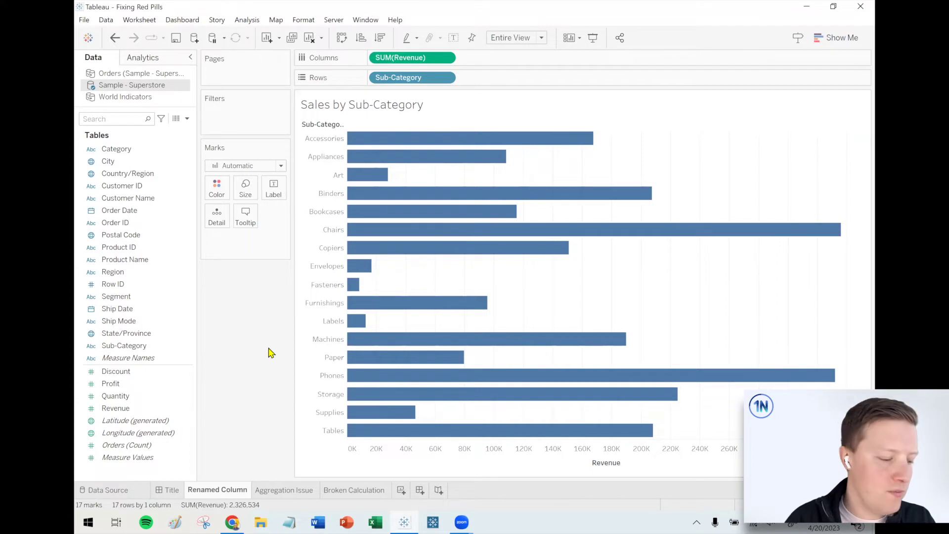
pyautogui.moveTo(287, 493)
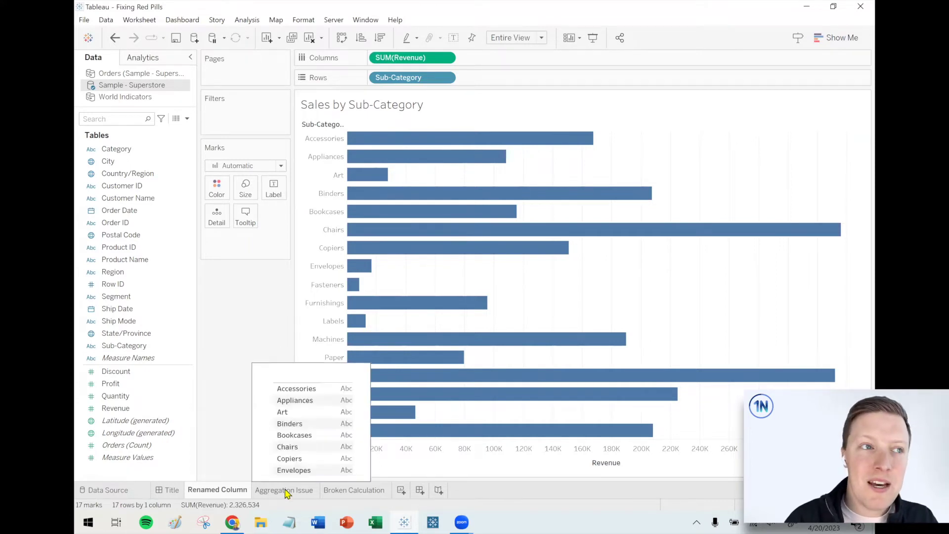
# Step: On the Aggregation Issue sheet, create a Profit Ratio calculated field defined as [Profit] / [Revenue]
pyautogui.click(287, 491)
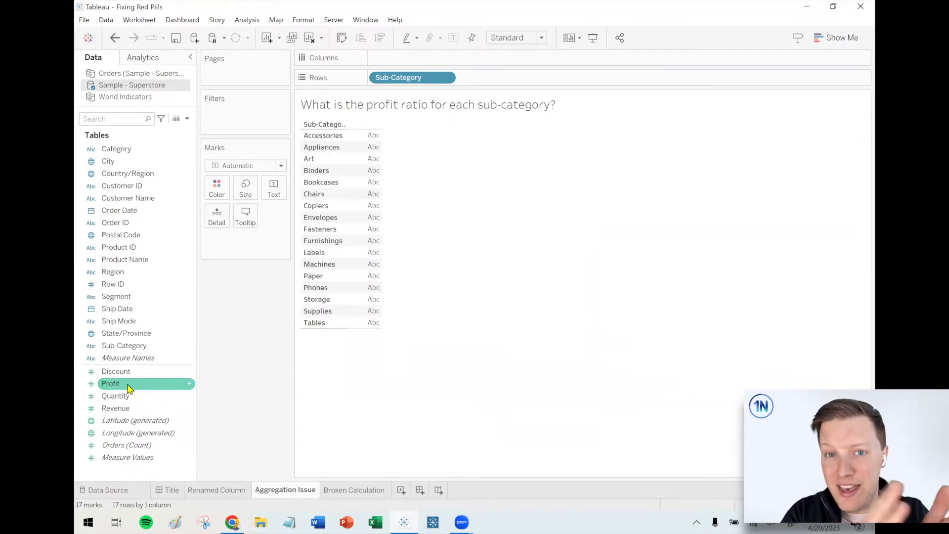
pyautogui.rightClick(129, 388)
pyautogui.moveTo(182, 241)
pyautogui.click(272, 240)
pyautogui.write('Profit Ratio')
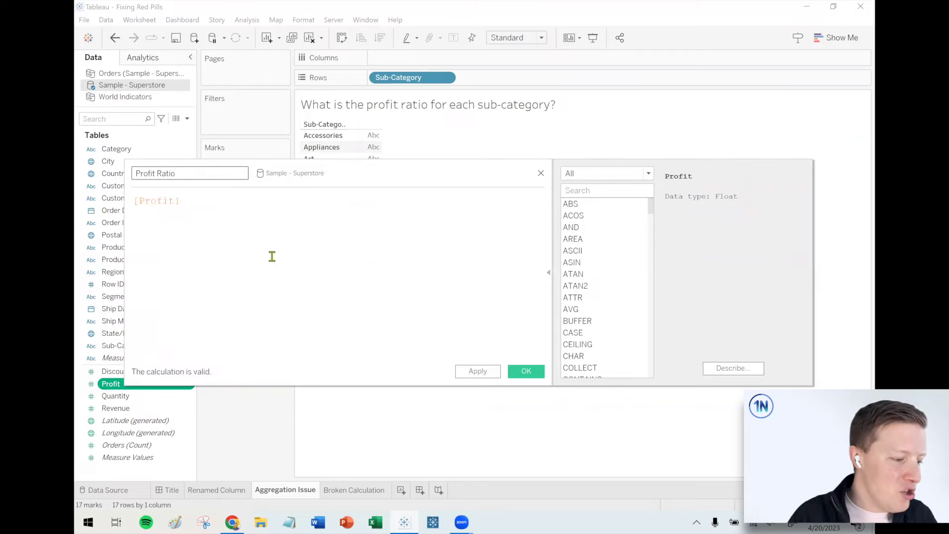
pyautogui.click(275, 251)
pyautogui.write('/')
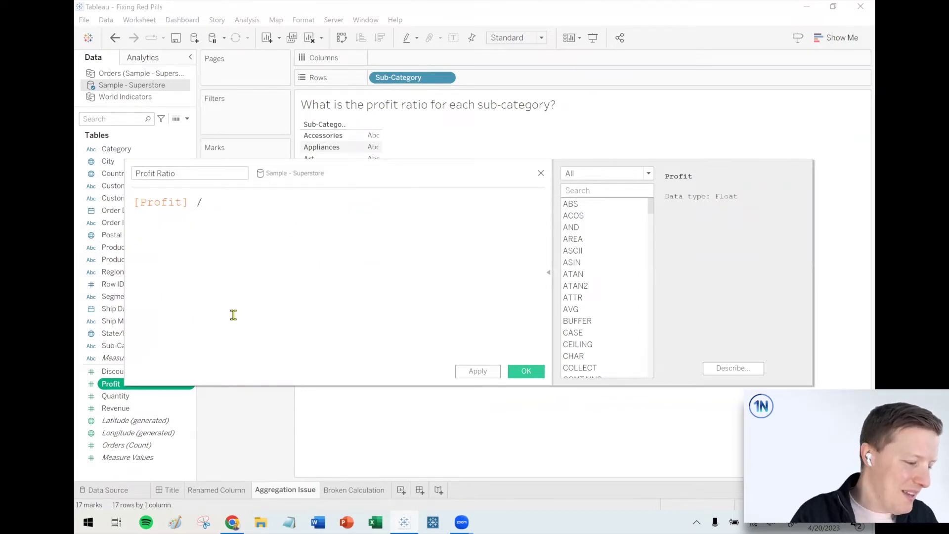
pyautogui.moveTo(116, 409); pyautogui.dragTo(334, 279)
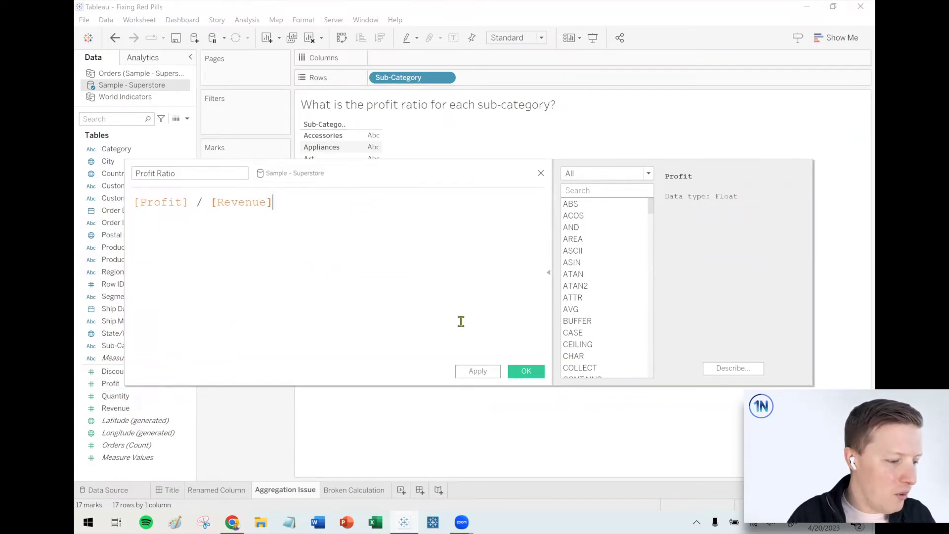
pyautogui.click(527, 371)
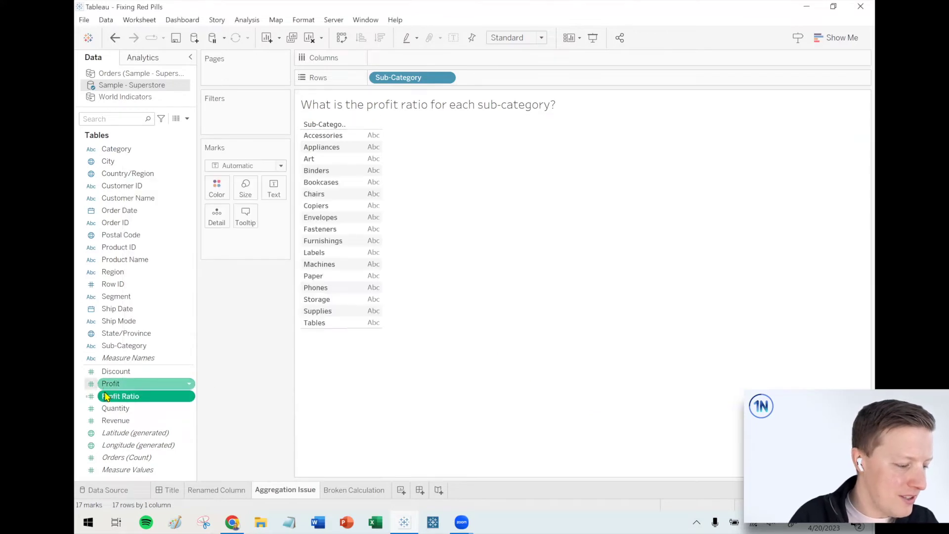
# Step: Set Profit Ratio's default number format to Percentage with 1 decimal place
pyautogui.rightClick(126, 396)
pyautogui.moveTo(217, 316)
pyautogui.click(287, 338)
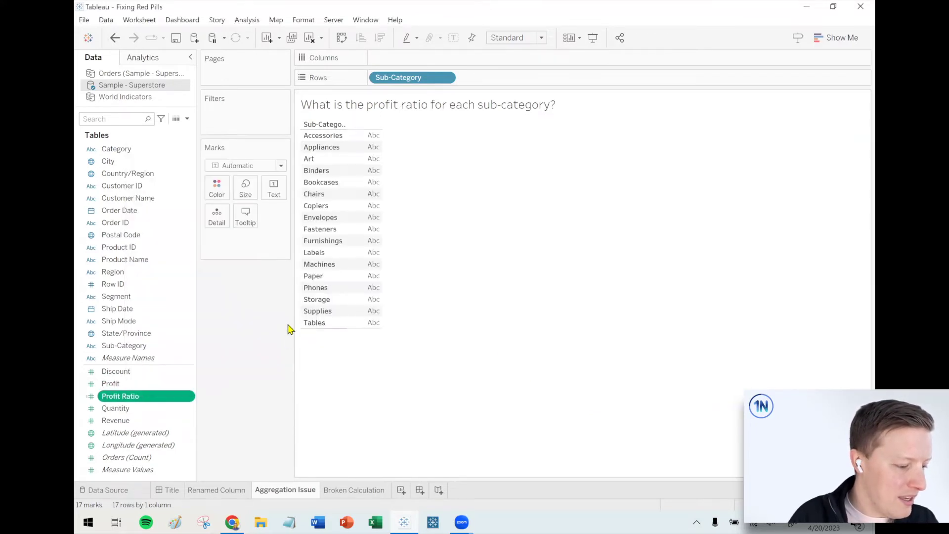
pyautogui.click(391, 241)
pyautogui.click(502, 211)
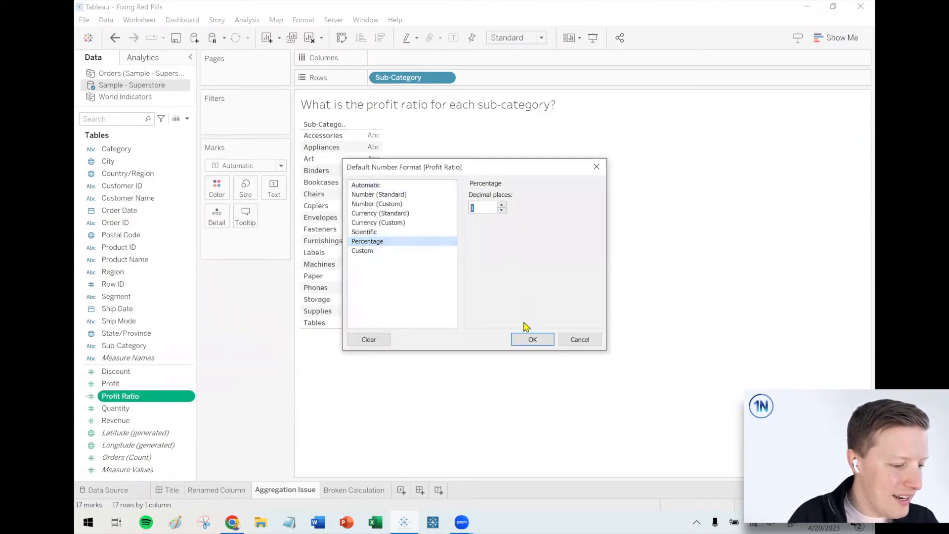
pyautogui.click(532, 340)
# Step: Put Profit Ratio on Columns as bars per sub-category and show mark labels
pyautogui.moveTo(123, 396); pyautogui.dragTo(429, 59)
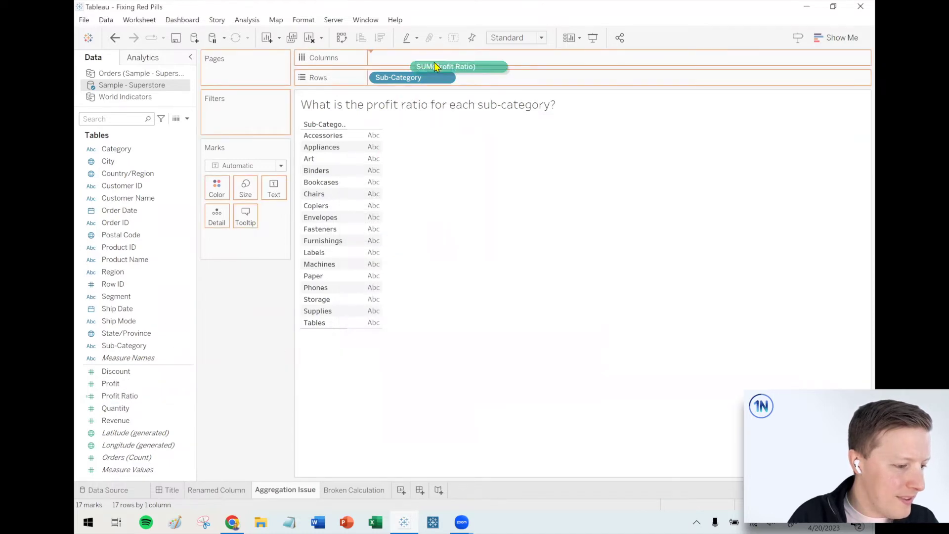
pyautogui.click(273, 189)
pyautogui.click(296, 213)
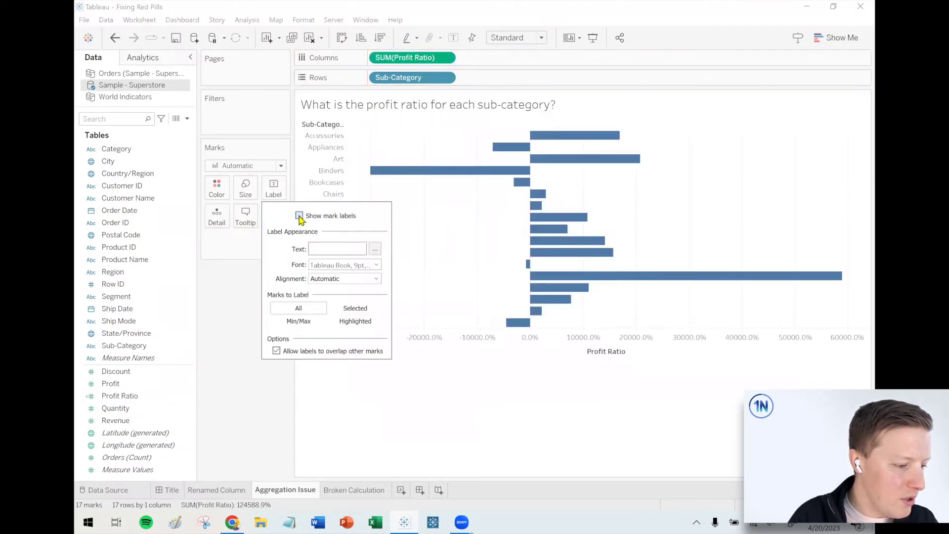
pyautogui.click(223, 302)
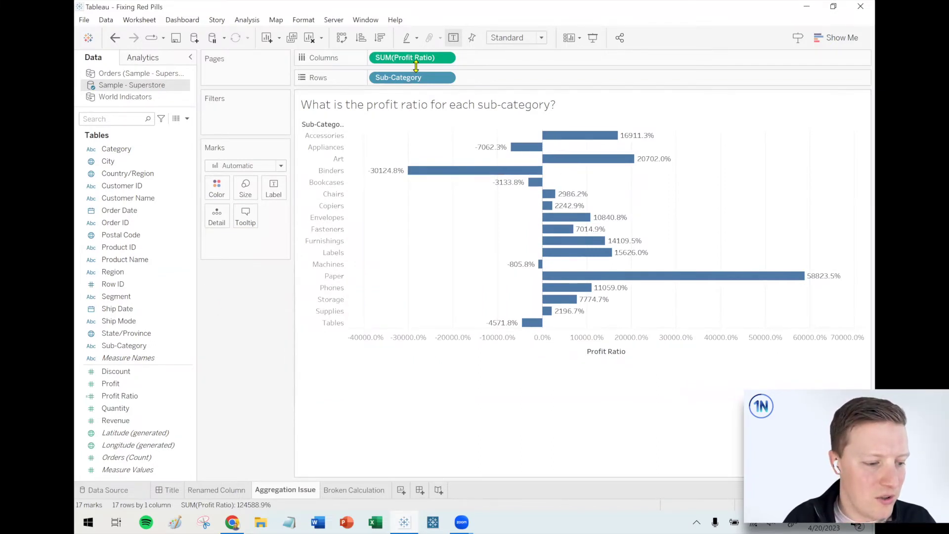
pyautogui.moveTo(599, 139)
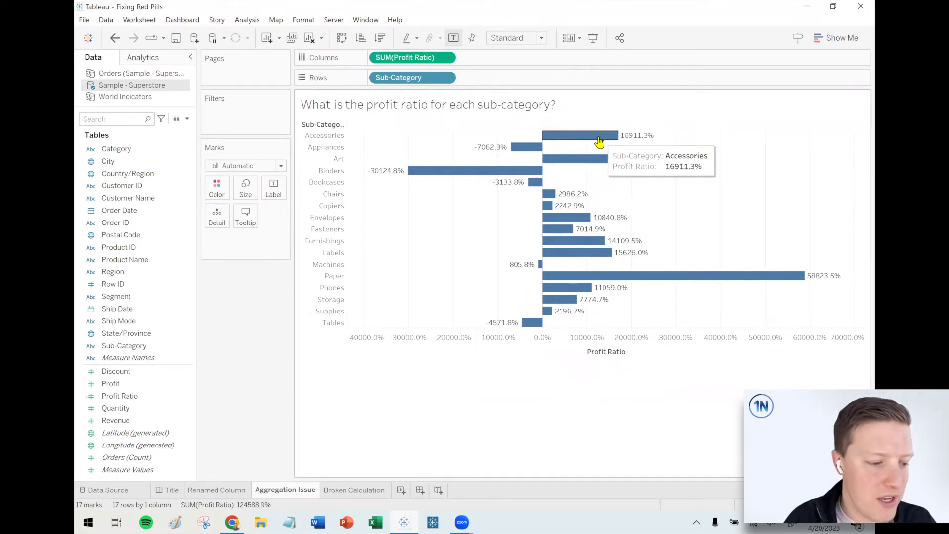
# Step: Edit the Profit Ratio formula to SUM([Profit]) / SUM([Revenue])
pyautogui.rightClick(134, 398)
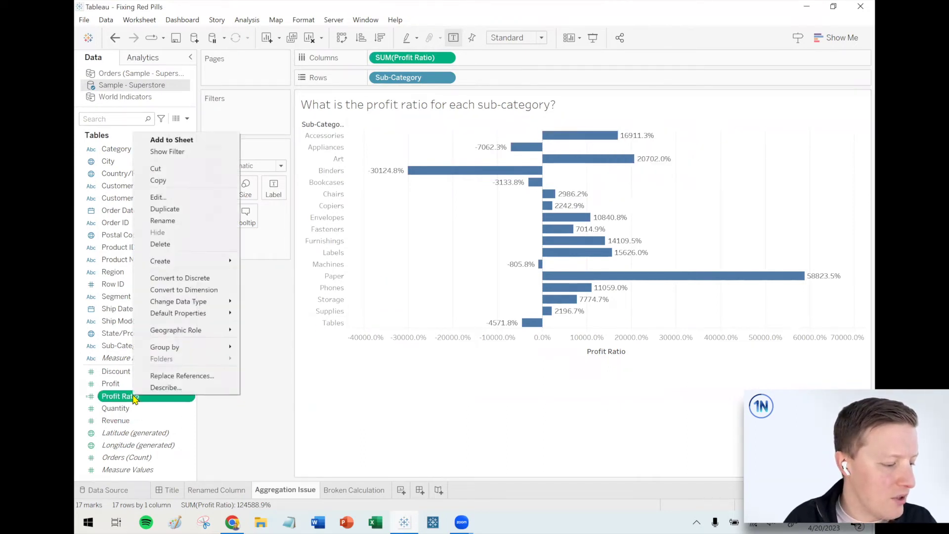
pyautogui.click(158, 197)
pyautogui.scroll(4, 240, 231)
pyautogui.click(133, 206)
pyautogui.write('SUM(')
pyautogui.press('Right')
pyautogui.press('Right')
pyautogui.press('Right')
pyautogui.press('Right')
pyautogui.press('Right')
pyautogui.press('Right')
pyautogui.press('Right')
pyautogui.press('Right')
pyautogui.write(')')
pyautogui.press('Right')
pyautogui.press('Right')
pyautogui.press('Right')
pyautogui.write('SUM(')
pyautogui.press('End')
pyautogui.write(')')
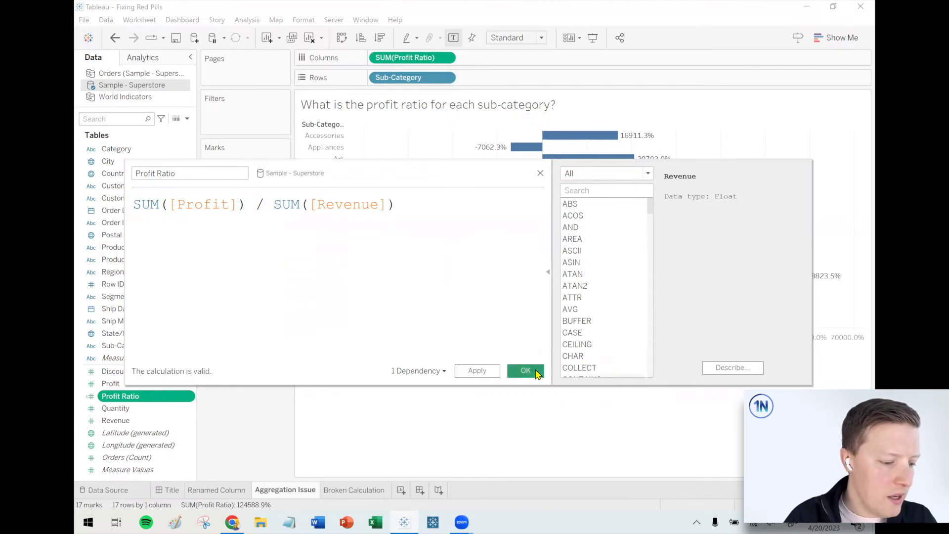
pyautogui.click(536, 371)
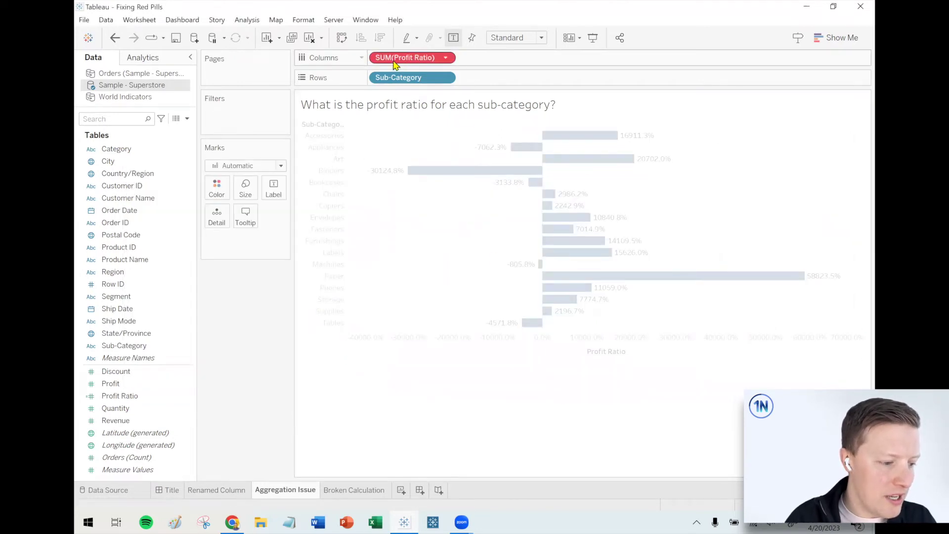
pyautogui.moveTo(396, 61)
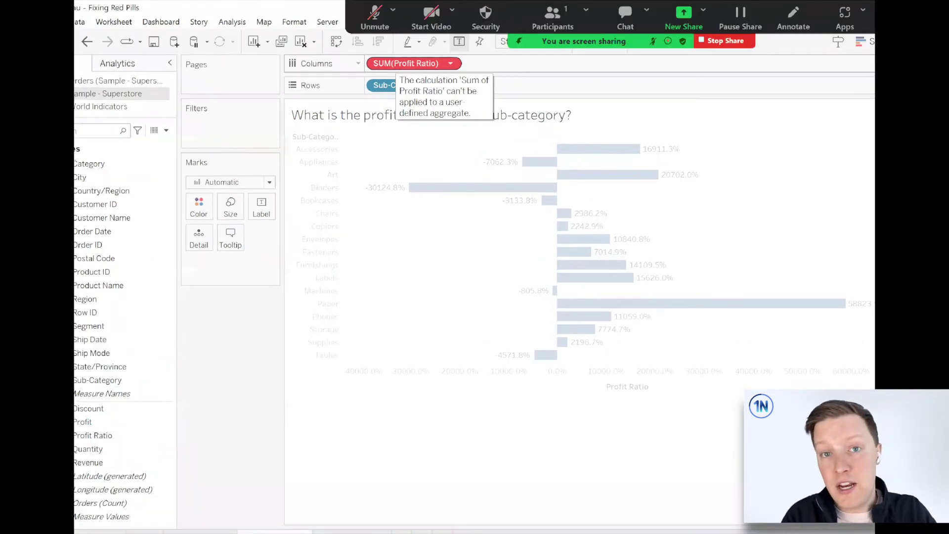
pyautogui.moveTo(352, 73); pyautogui.dragTo(388, 73)
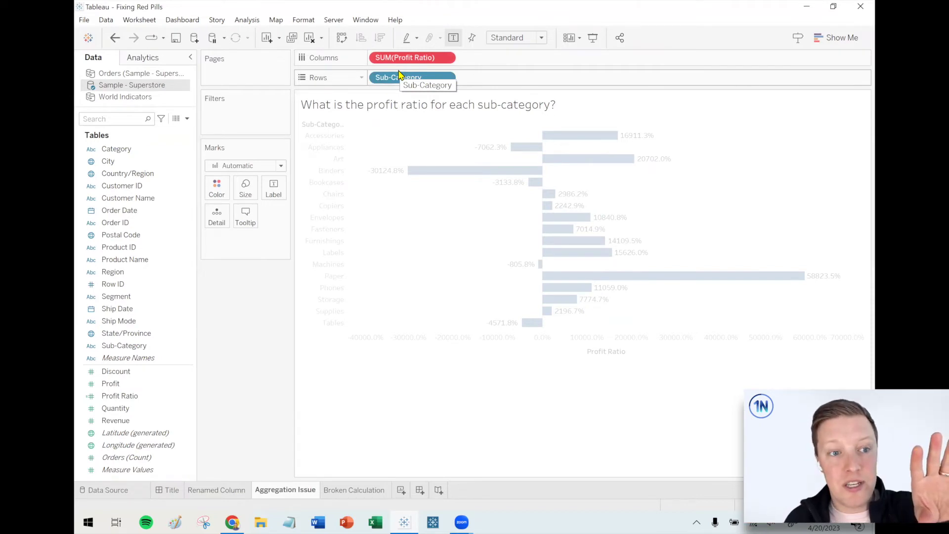
pyautogui.rightClick(121, 396)
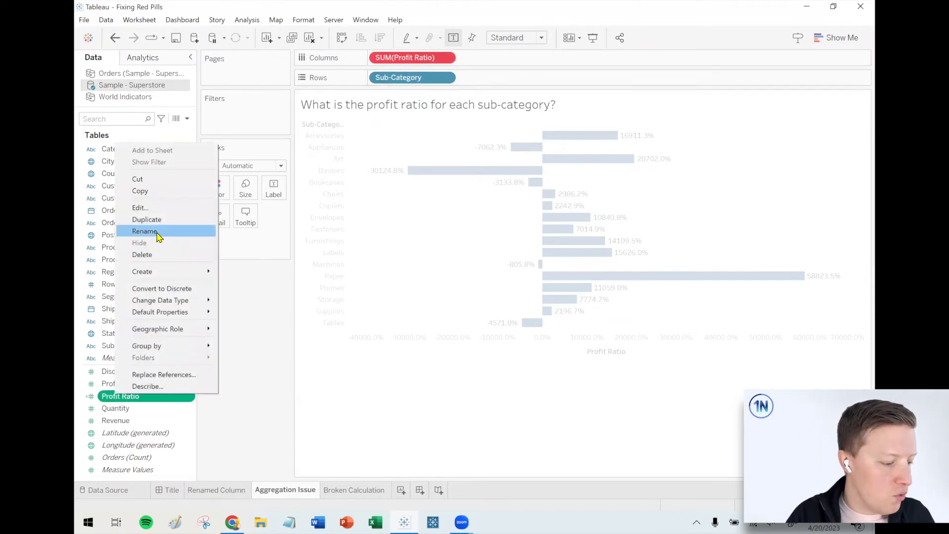
pyautogui.click(157, 208)
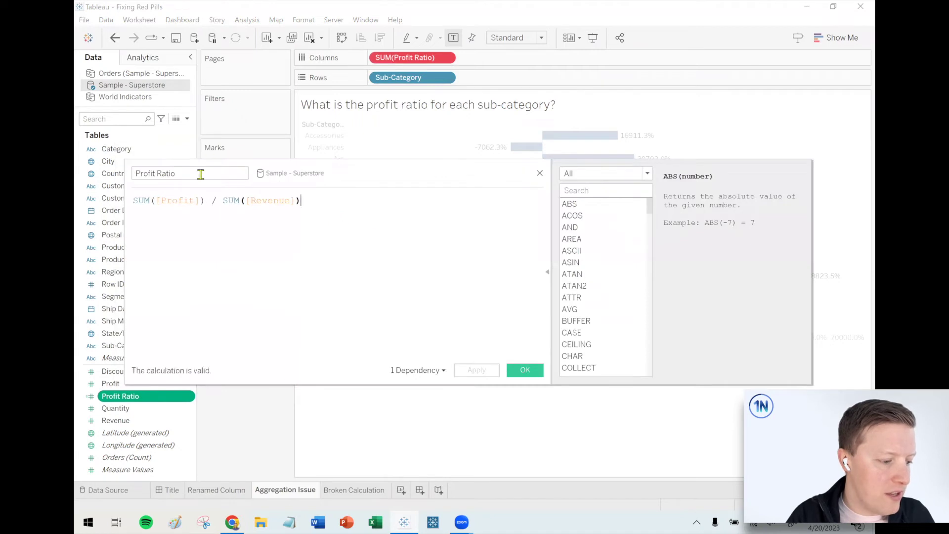
pyautogui.scroll(3, 274, 221)
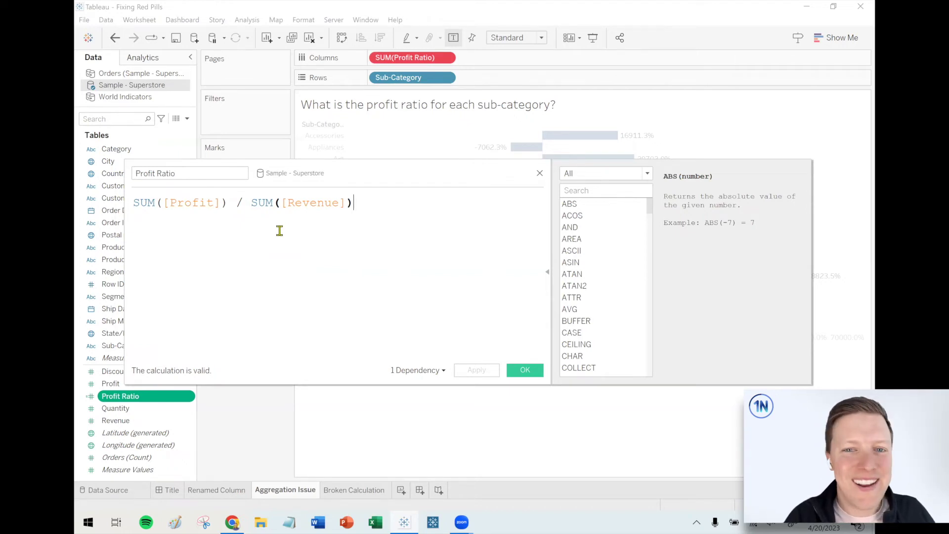
pyautogui.click(536, 371)
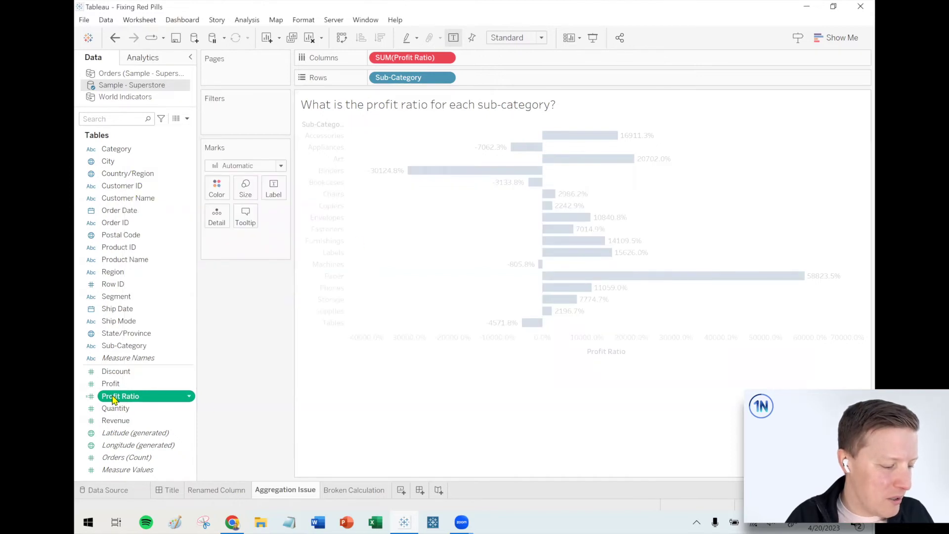
# Step: Replace the red SUM pill on Columns with AGG(Profit Ratio), then go to Broken Calculation
pyautogui.moveTo(113, 399); pyautogui.dragTo(403, 60)
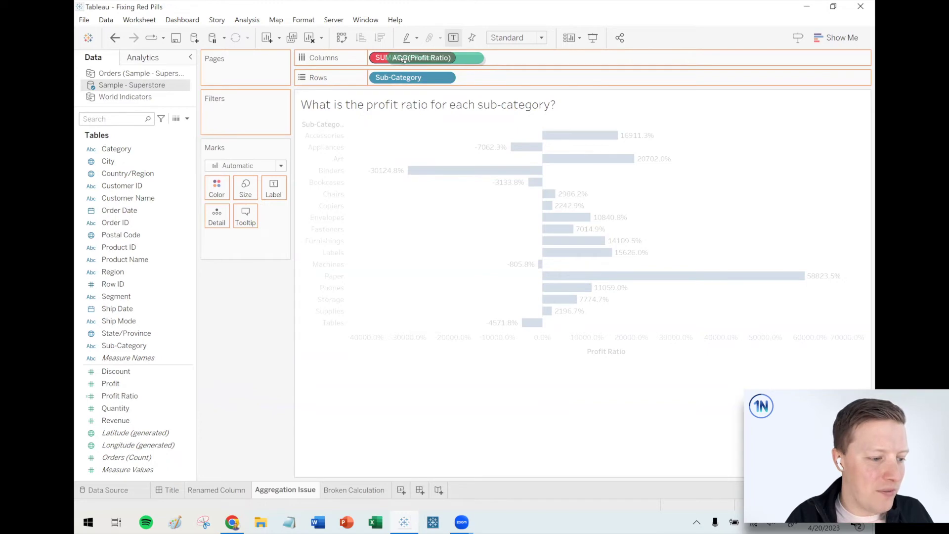
pyautogui.moveTo(403, 59); pyautogui.dragTo(402, 60)
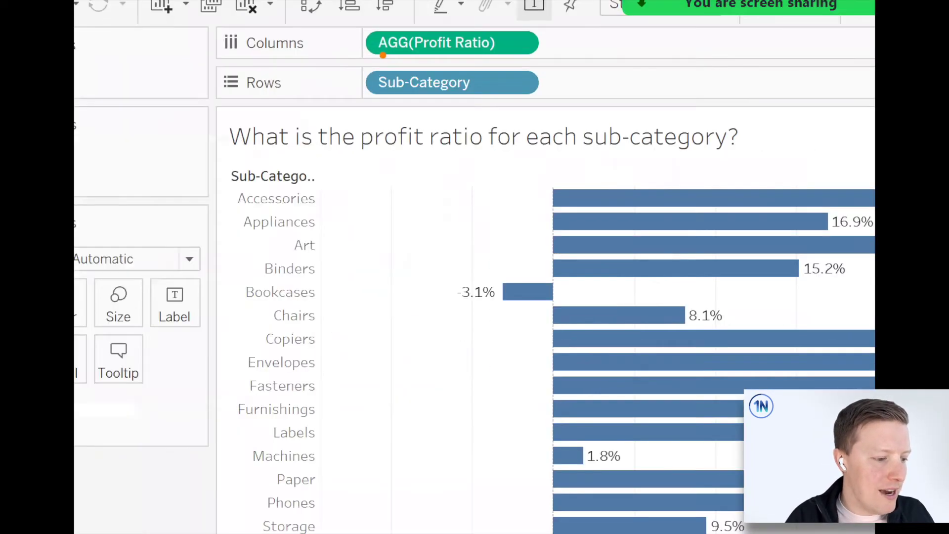
pyautogui.moveTo(383, 56); pyautogui.dragTo(410, 59)
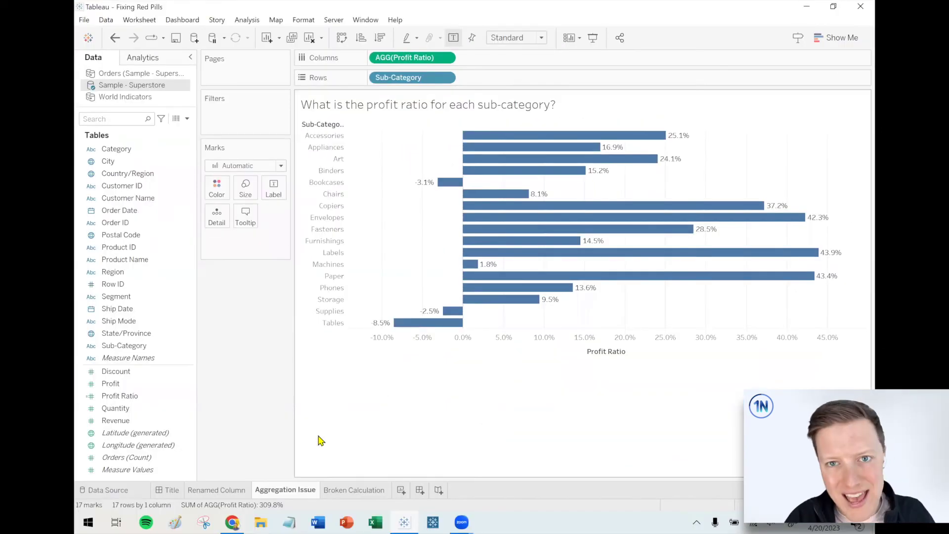
pyautogui.click(364, 490)
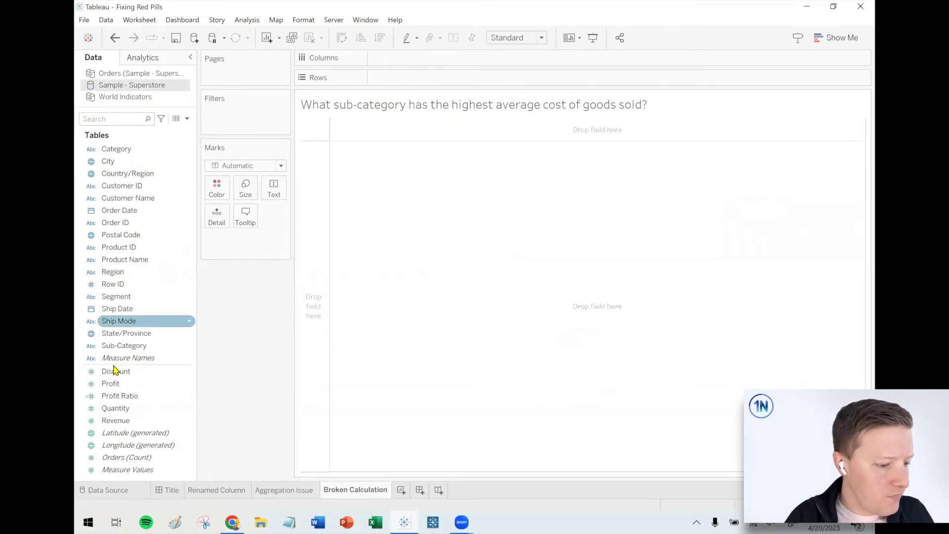
# Step: Put Sub-Category on Rows and create a COGS field as [Revenue] - [Profit]) with a stray parenthesis
pyautogui.moveTo(111, 344); pyautogui.dragTo(314, 309)
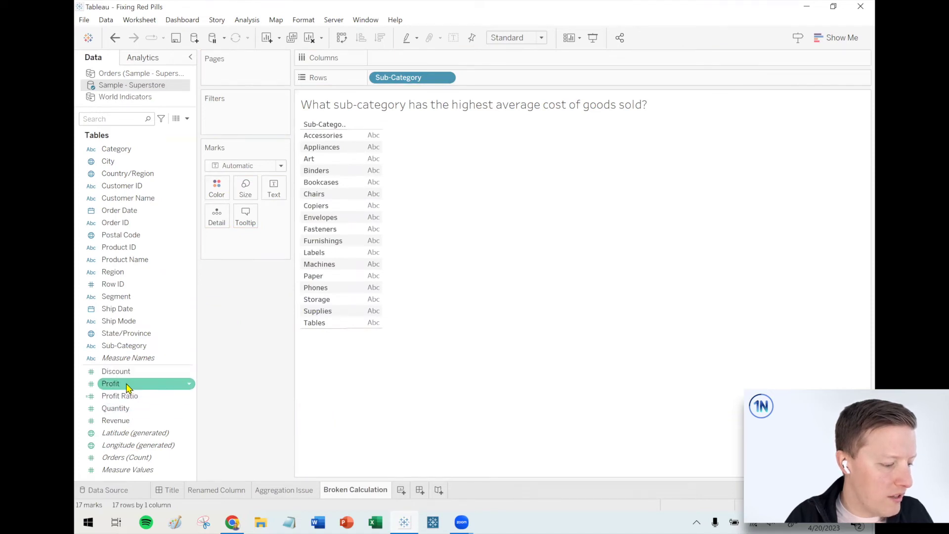
pyautogui.click(186, 119)
pyautogui.click(178, 204)
pyautogui.write('CO')
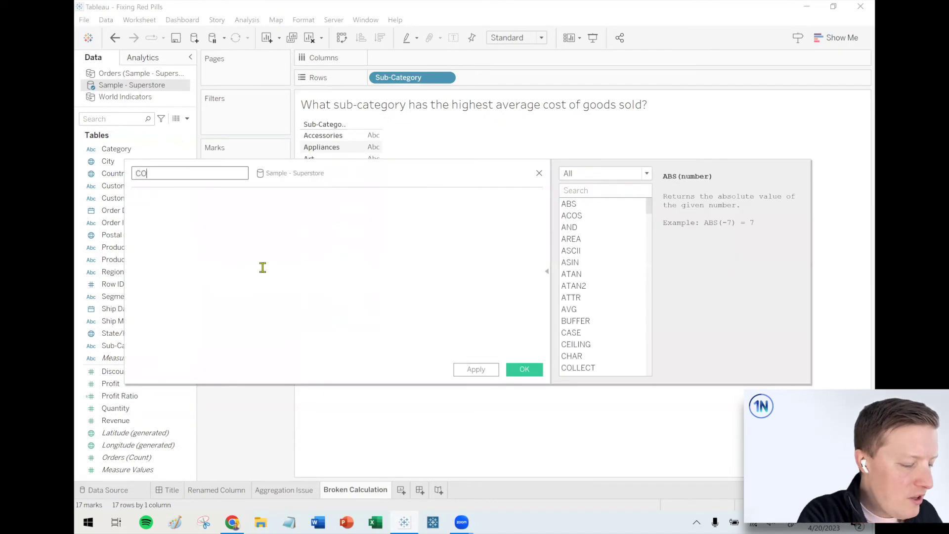
pyautogui.write('GS')
pyautogui.moveTo(116, 420); pyautogui.dragTo(325, 257)
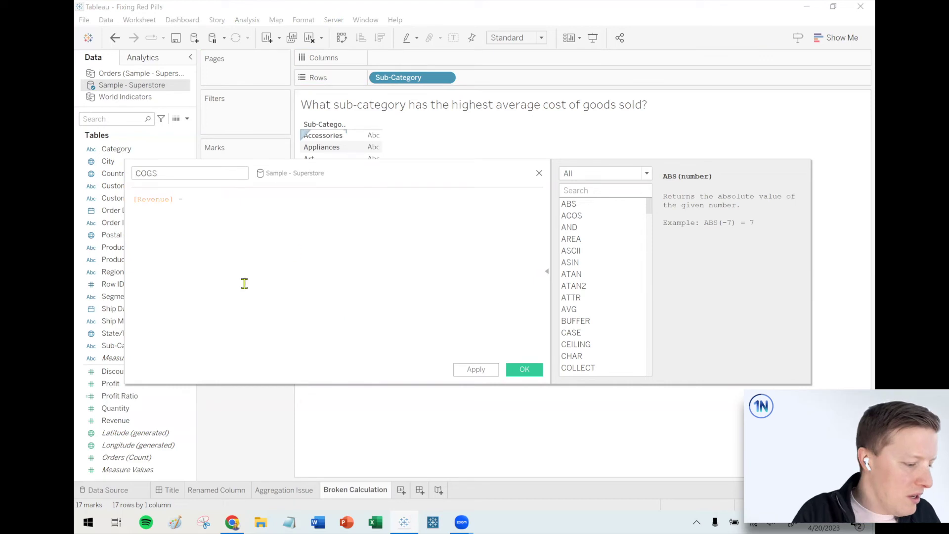
pyautogui.moveTo(112, 384); pyautogui.dragTo(356, 320)
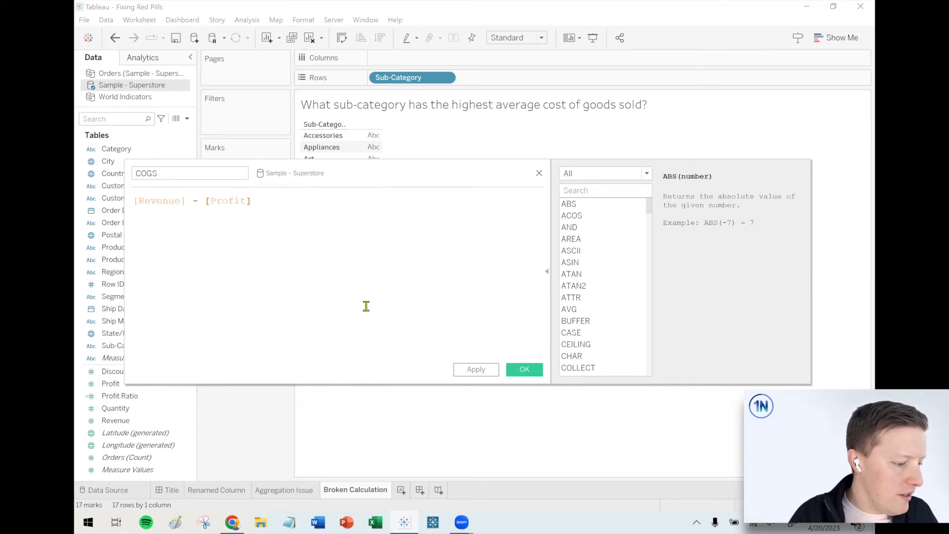
pyautogui.write(')')
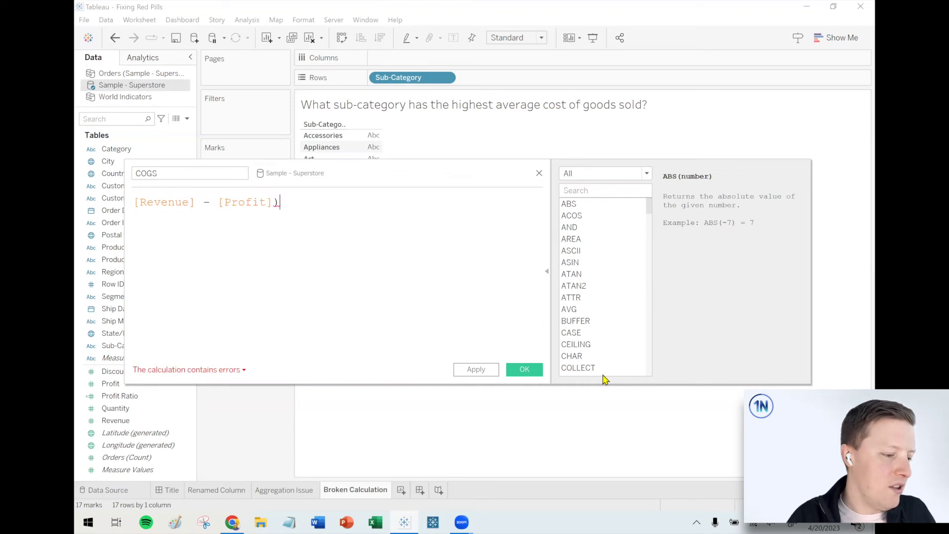
pyautogui.click(524, 370)
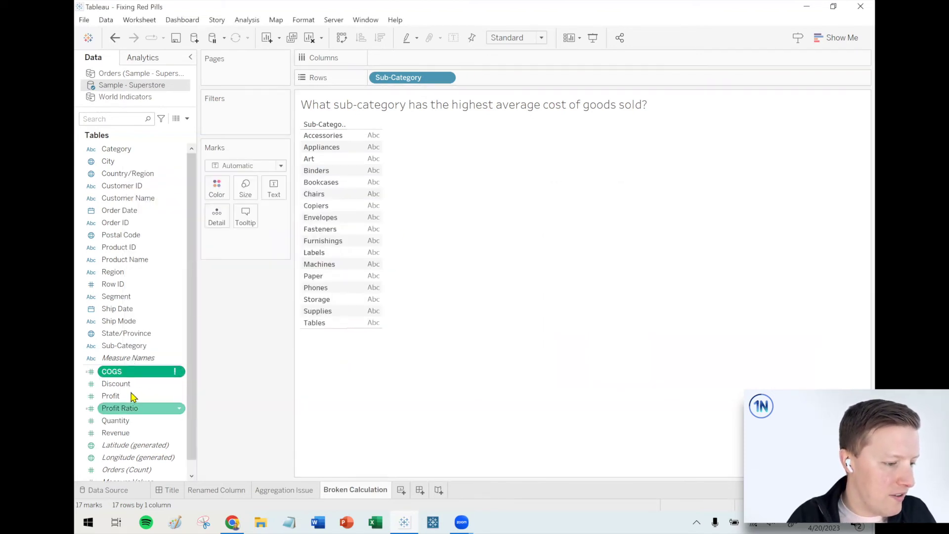
# Step: Remove the extra parenthesis from COGS and chart SUM(COGS) as bars per sub-category
pyautogui.rightClick(133, 372)
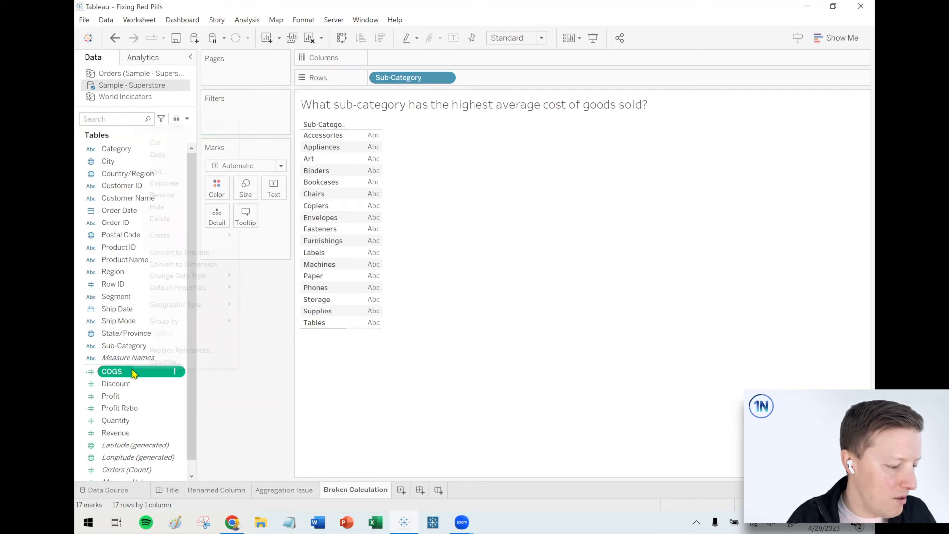
pyautogui.click(157, 171)
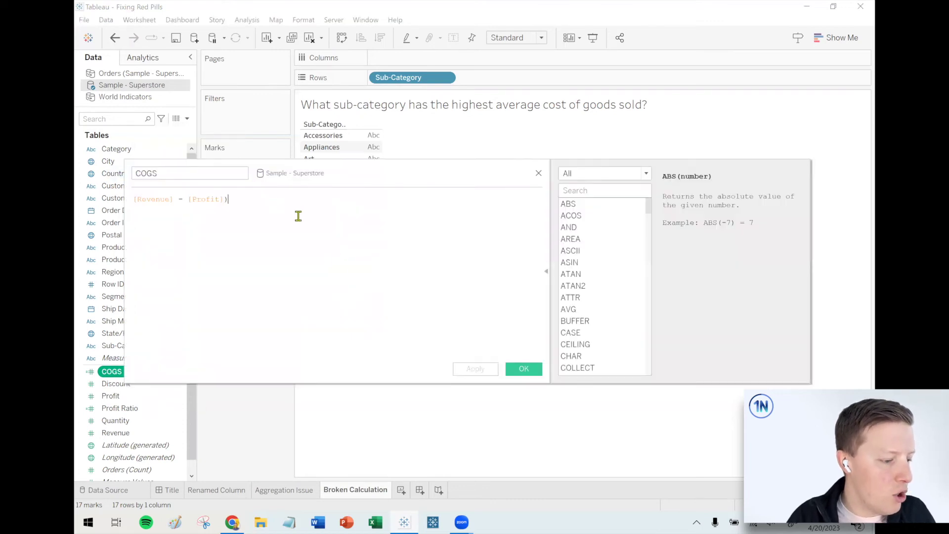
pyautogui.click(523, 368)
pyautogui.moveTo(113, 372); pyautogui.dragTo(402, 58)
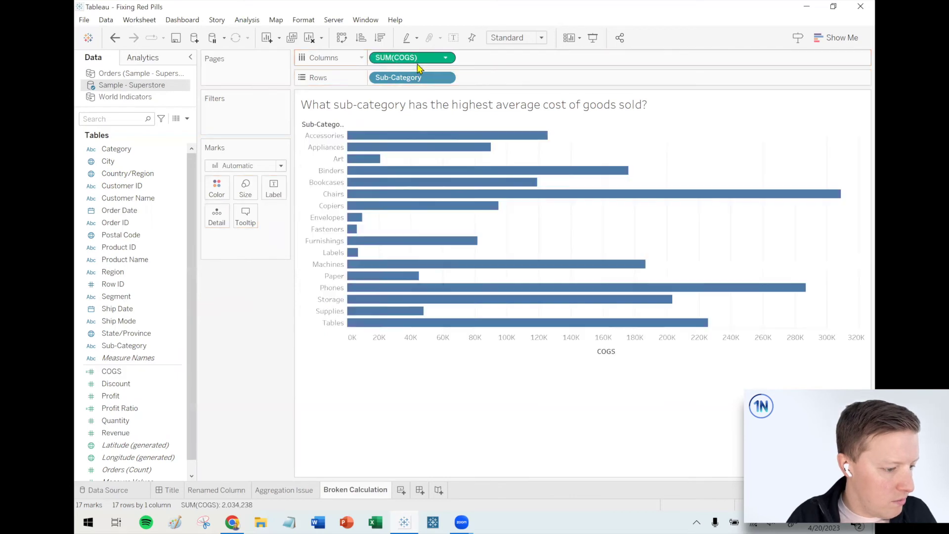
# Step: Add the stray ')' back to the COGS formula so the SUM(COGS) pill turns invalid
pyautogui.rightClick(132, 374)
pyautogui.click(166, 171)
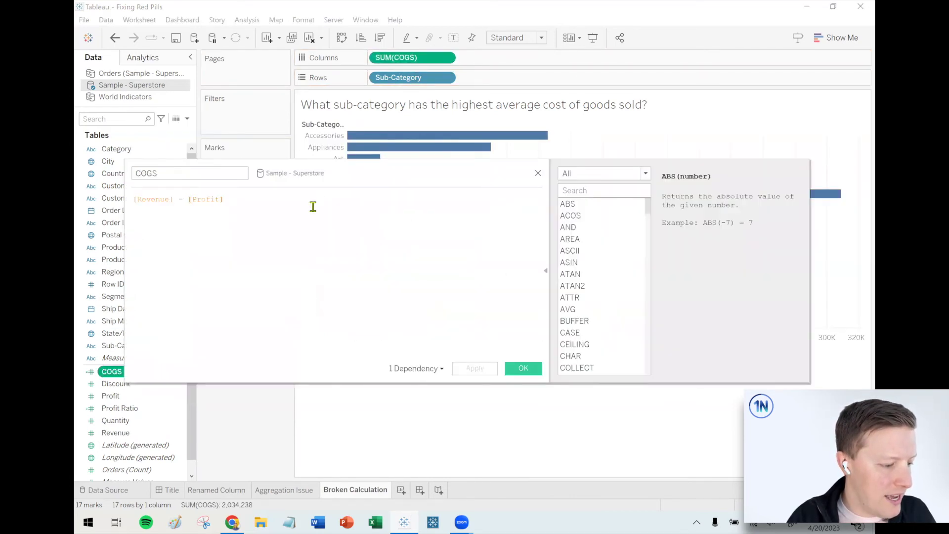
pyautogui.scroll(1, 335, 260)
pyautogui.write(')')
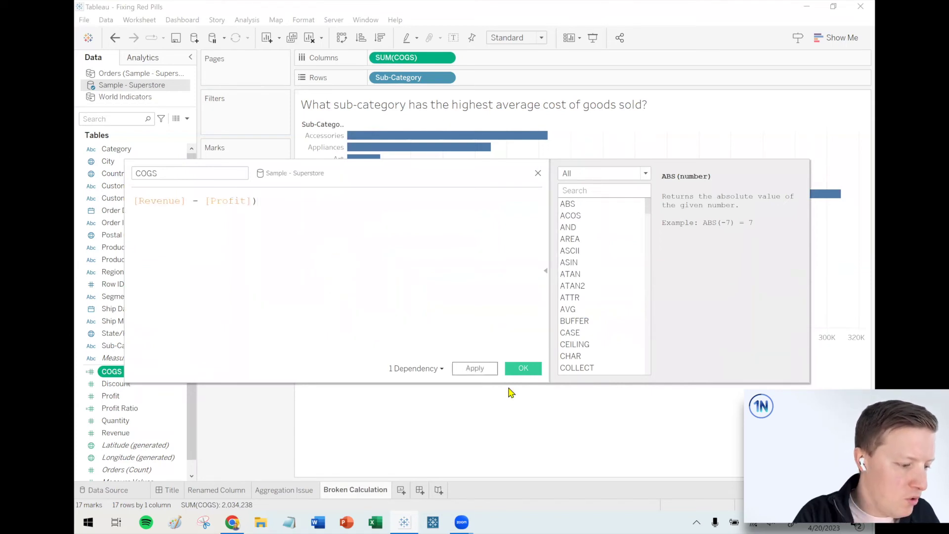
pyautogui.click(524, 368)
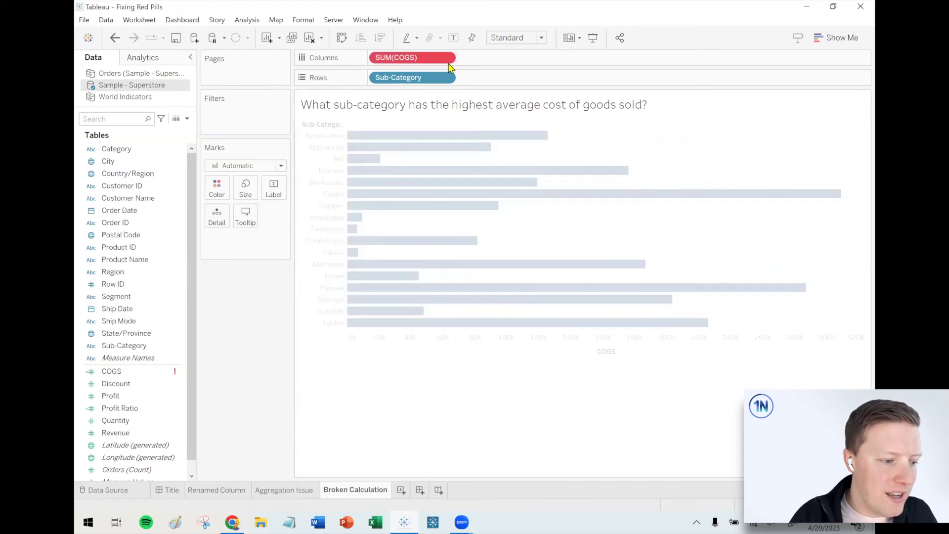
pyautogui.moveTo(411, 62)
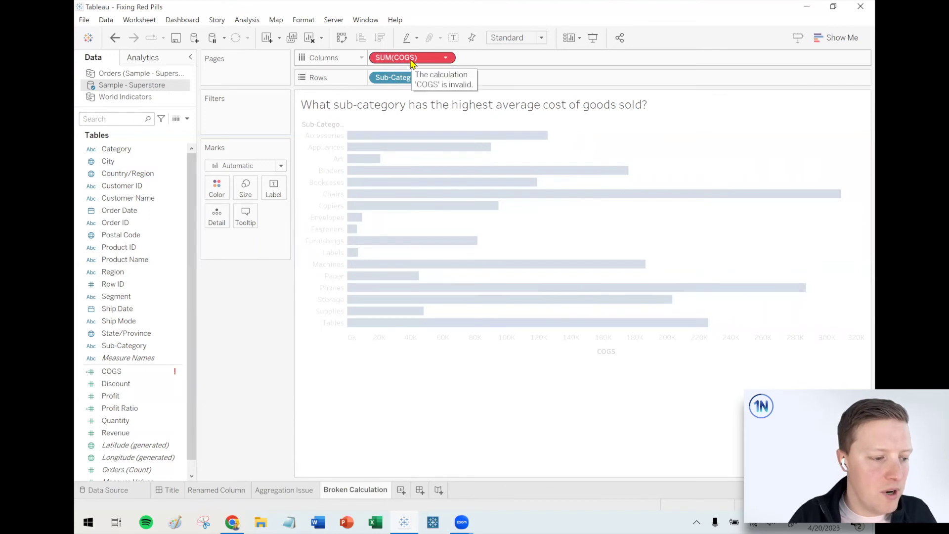